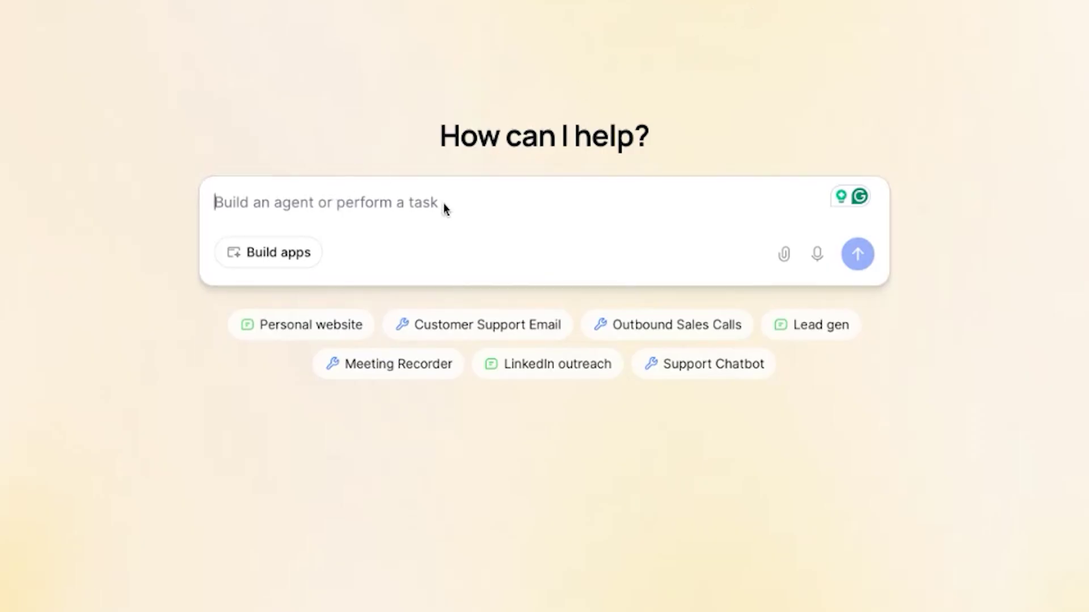
Step: Dictate answers covering daily calendar checks, a one-hour trigger, email and Slack delivery, and social profiles
scroll(605, 562, down, 10)
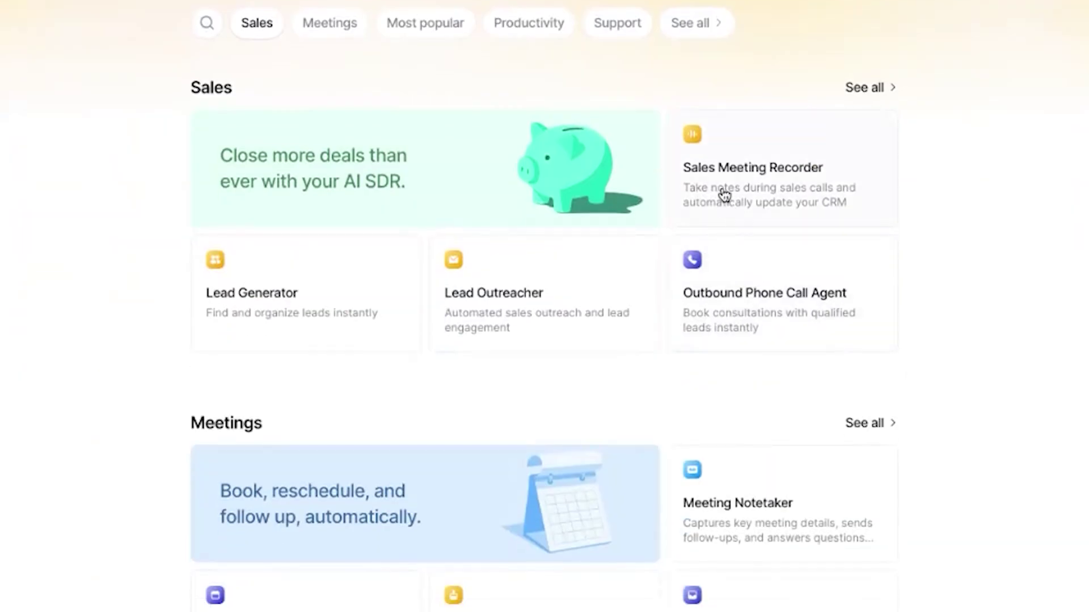
scroll(657, 364, down, 2)
scroll(474, 343, down, 3)
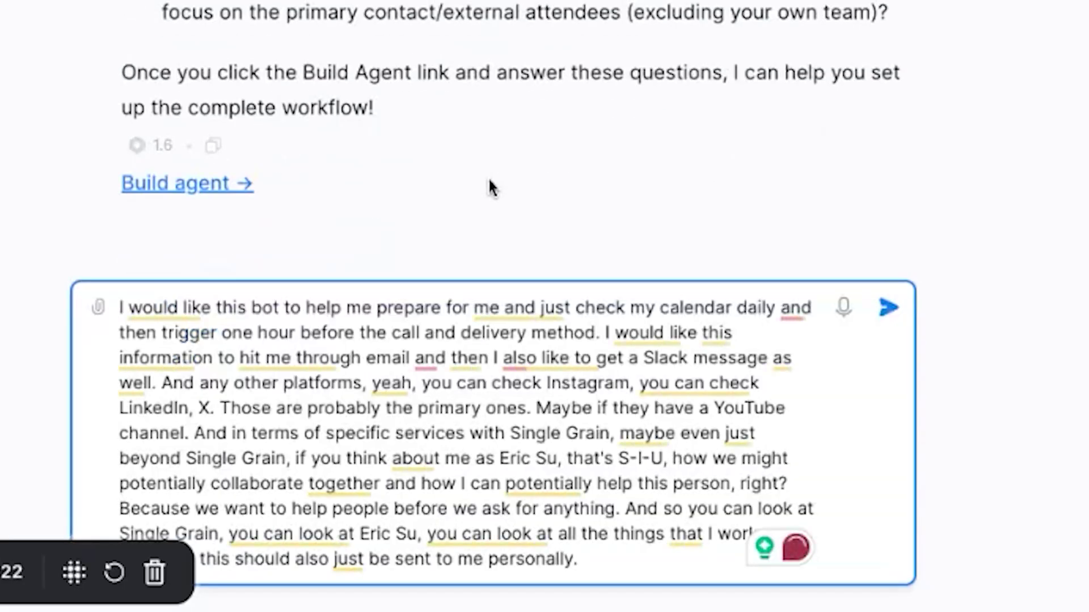
Step: Send the dictated answers, then reply 'y' to approve the proposed Meeting Preparation Bot workflow
key(Return)
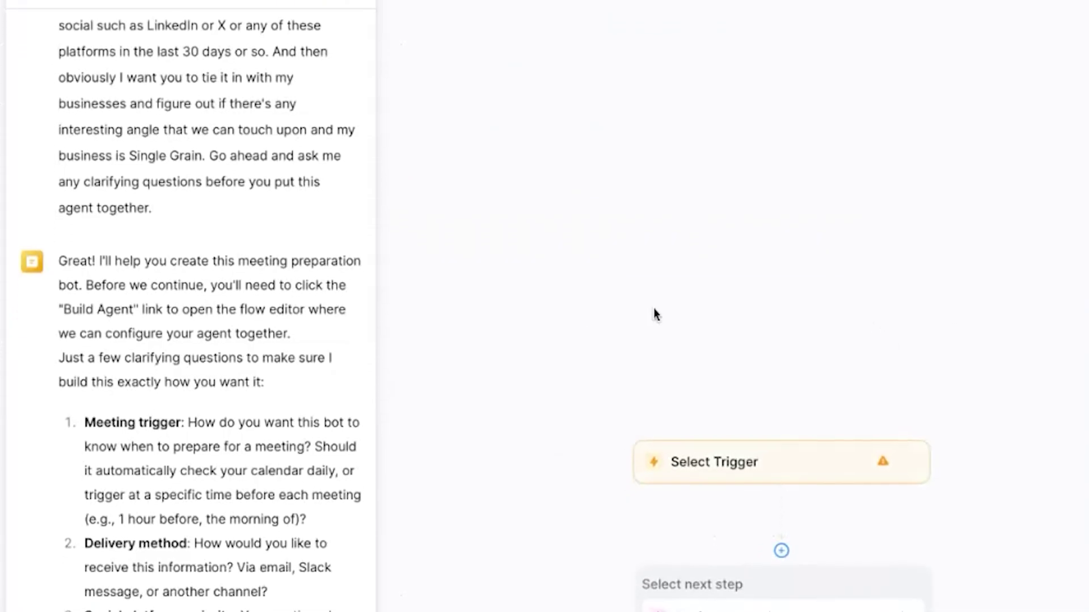
scroll(277, 308, down, 10)
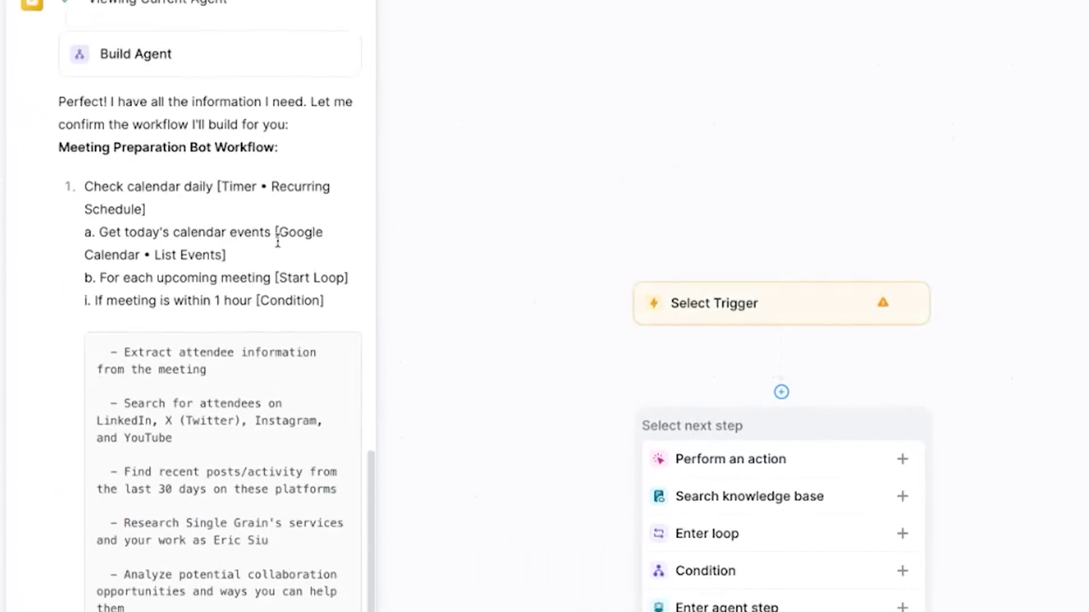
scroll(277, 227, down, 5)
click(214, 519)
text(y)
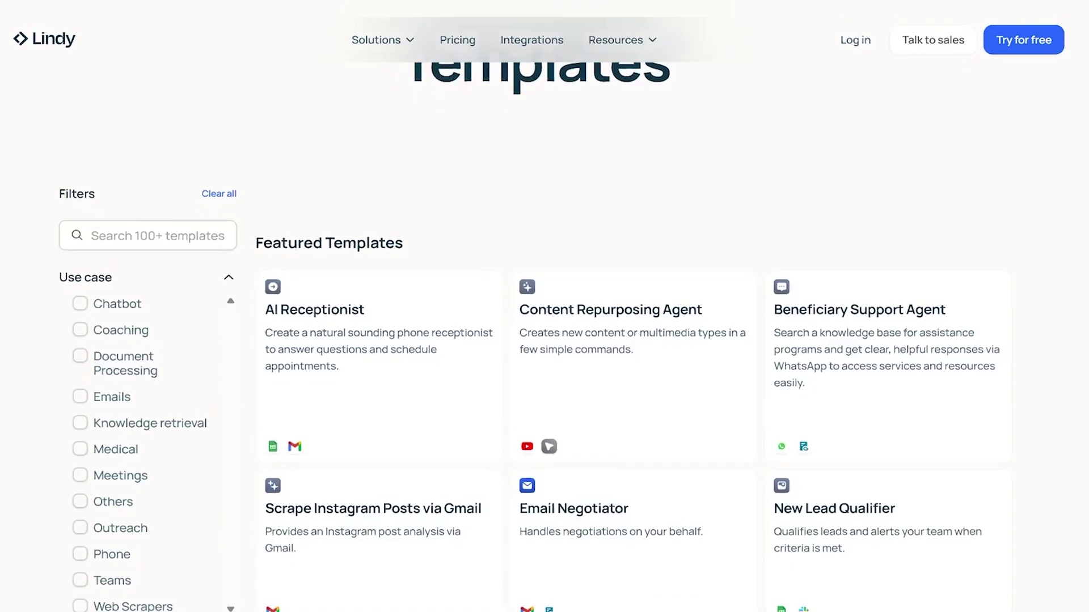
Step: Browse the Templates page while the schedule, View Events, loop and within-1-hour condition steps build
scroll(624, 340, down, 5)
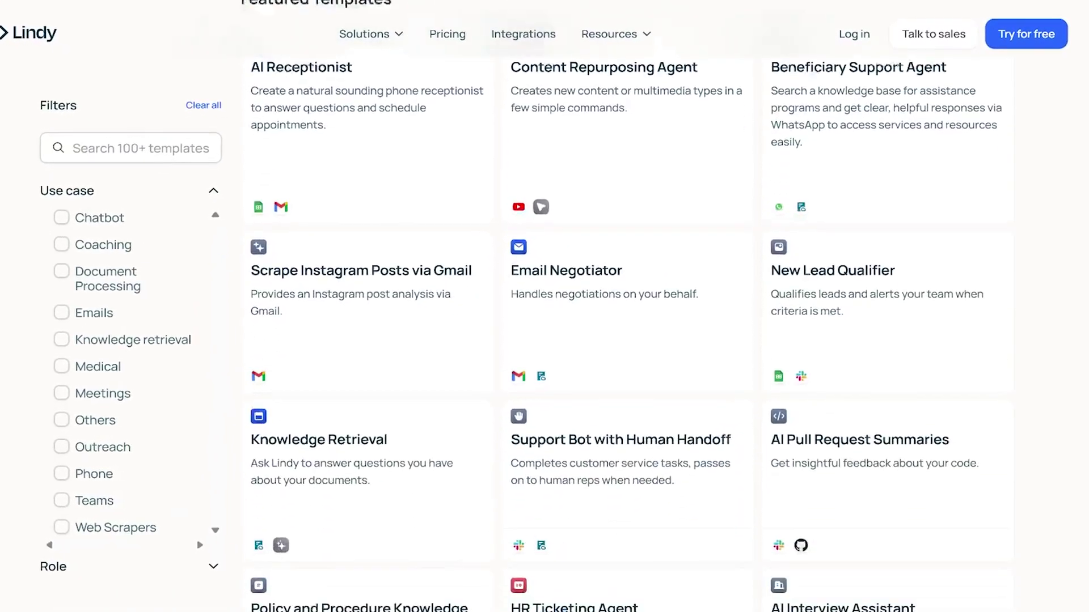
scroll(624, 341, down, 20)
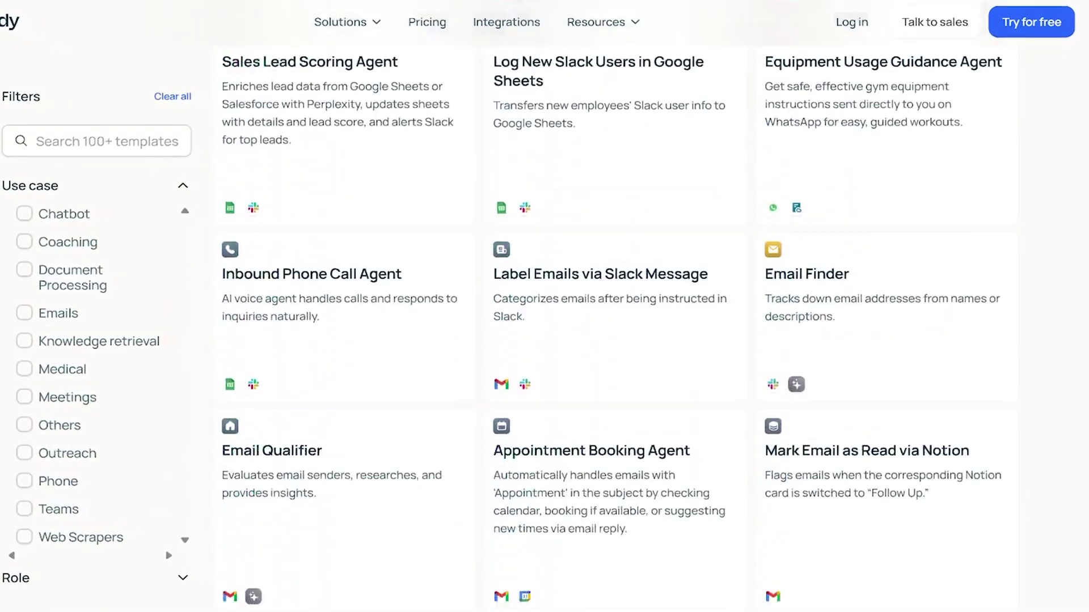
scroll(624, 340, down, 18)
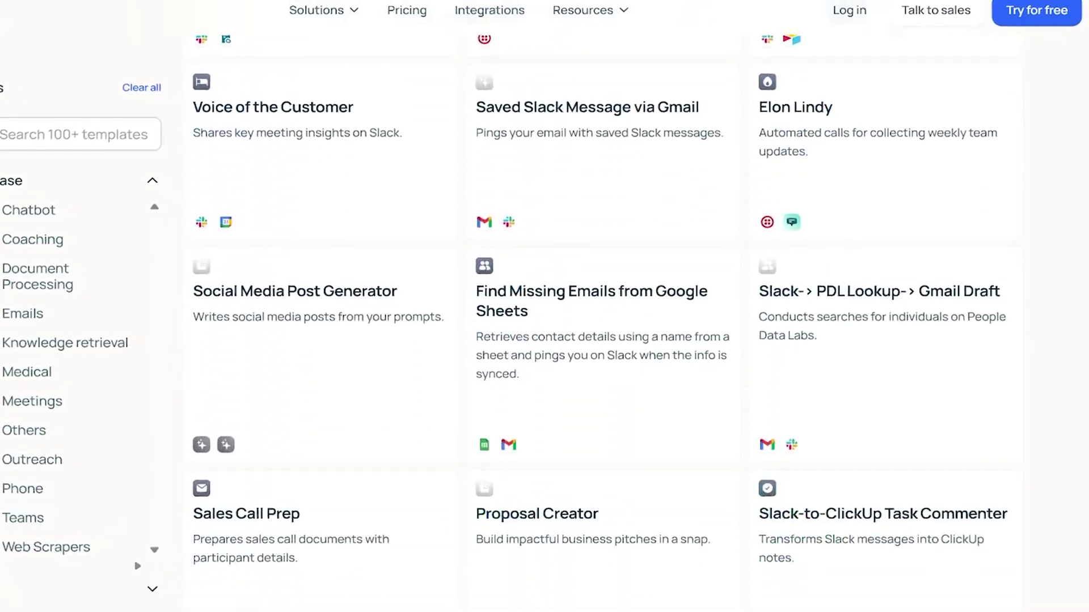
scroll(623, 340, down, 10)
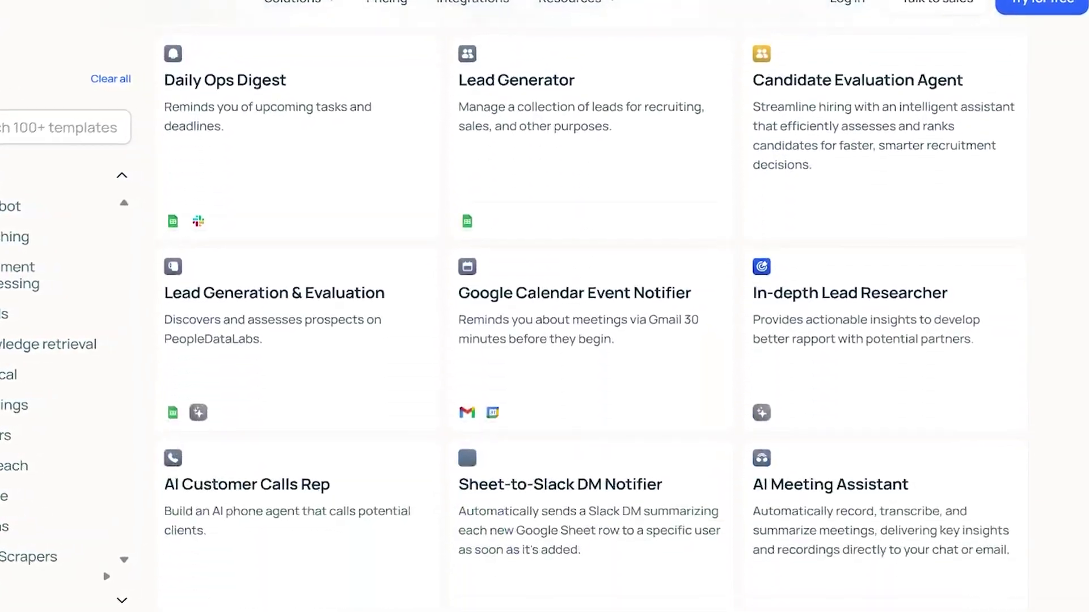
scroll(567, 340, down, 10)
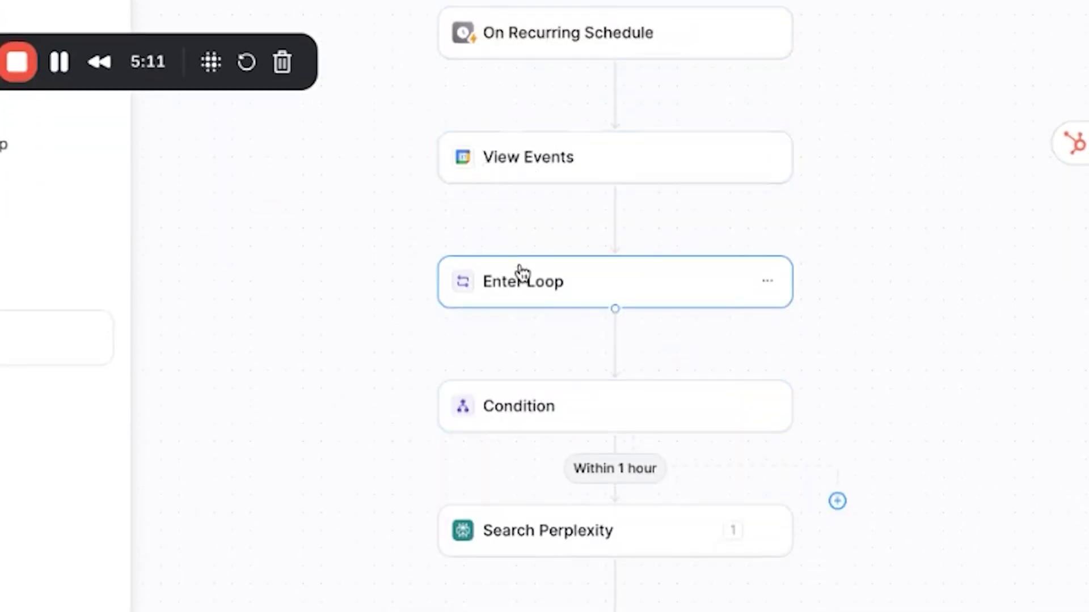
Step: Scroll up the canvas to review the finished bot and the builder's completion summary
scroll(548, 223, up, 2)
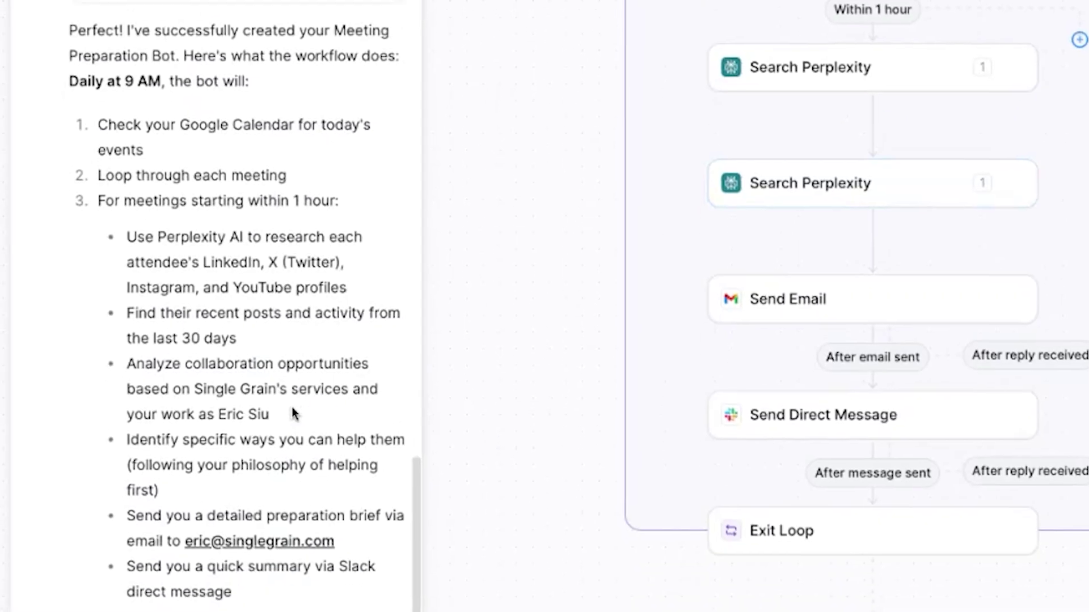
scroll(603, 74, up, 4)
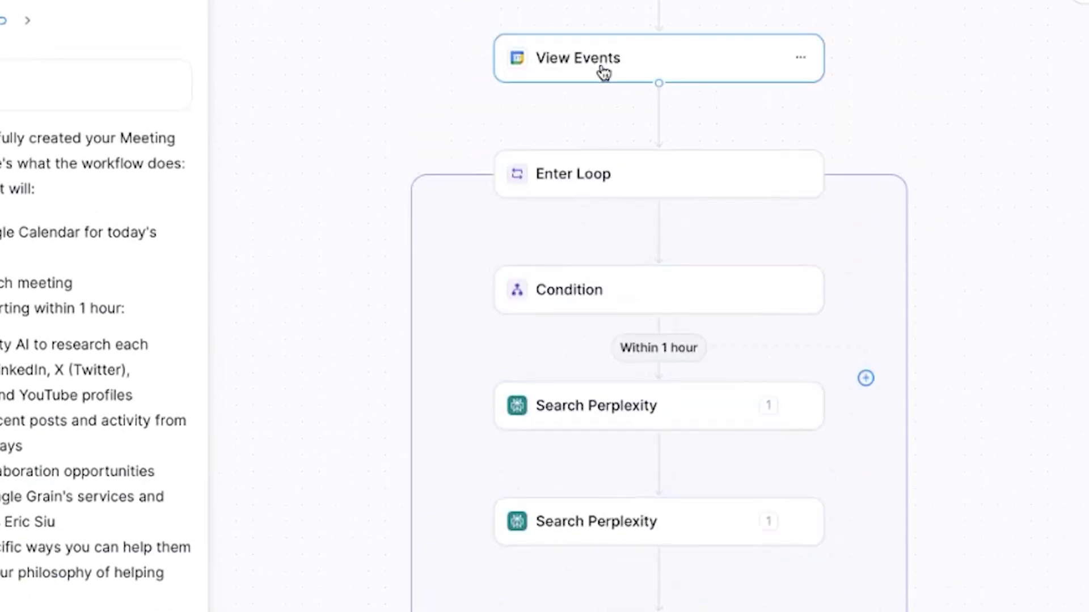
Step: Open the first Search Perplexity node to view its attendee research query settings
scroll(590, 284, down, 4)
click(622, 197)
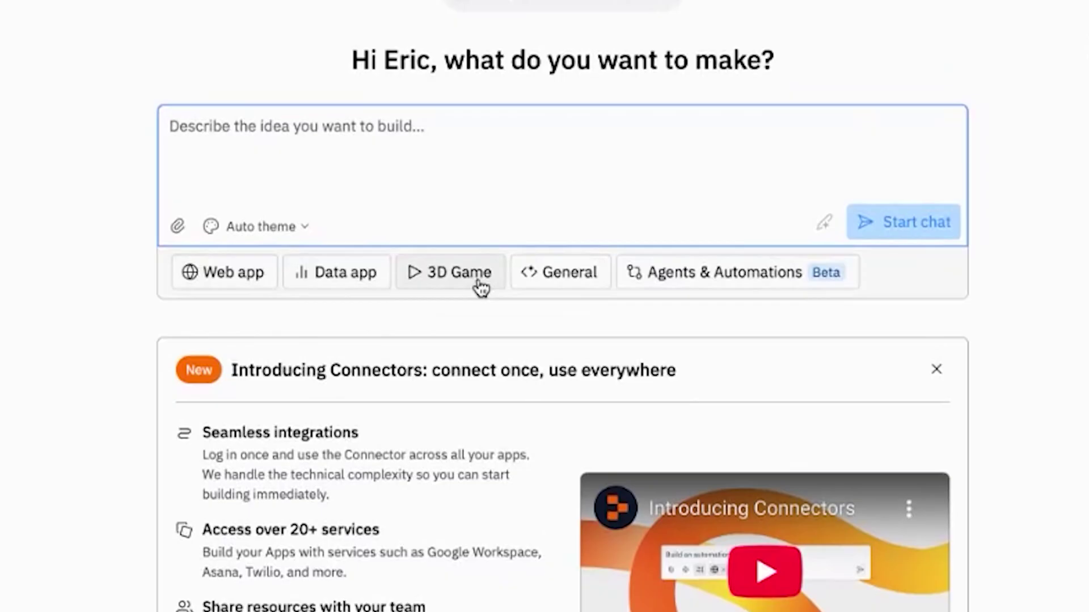
Step: Choose Agents & Automations and bring up the existing Recruiting Agent project workspace
click(726, 286)
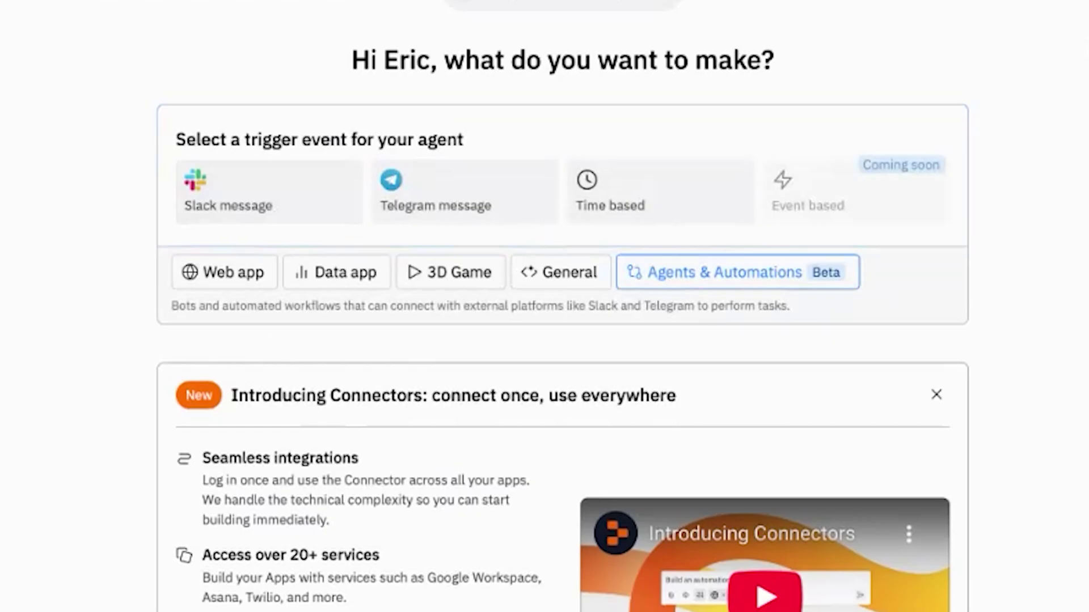
scroll(267, 343, down, 3)
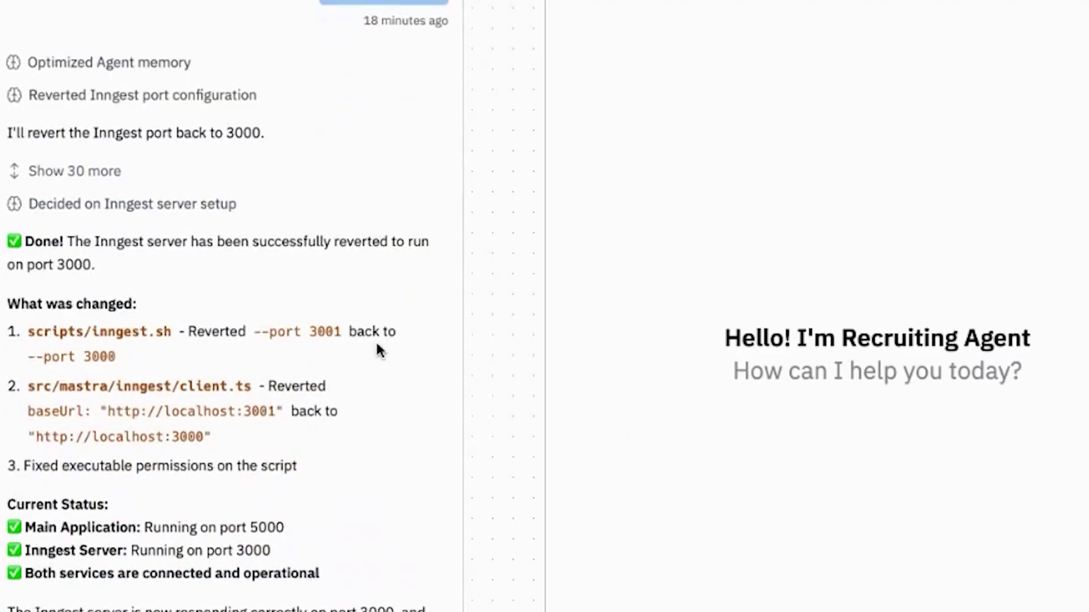
Step: Type a request for 3 Los Angeles paid media people with 2+ promotions at 2 agencies
click(542, 475)
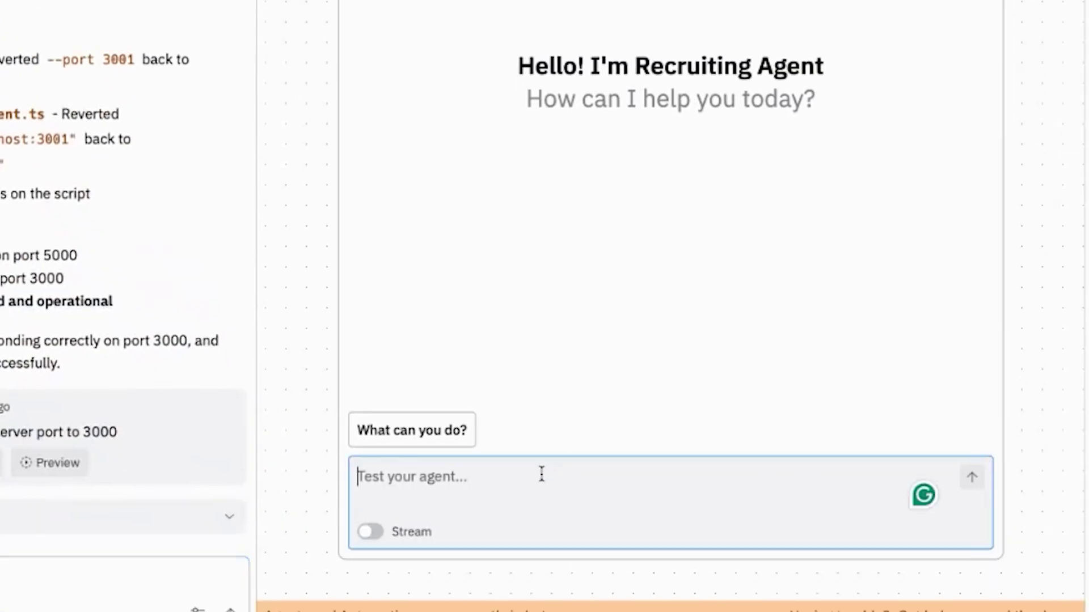
text(help me fin)
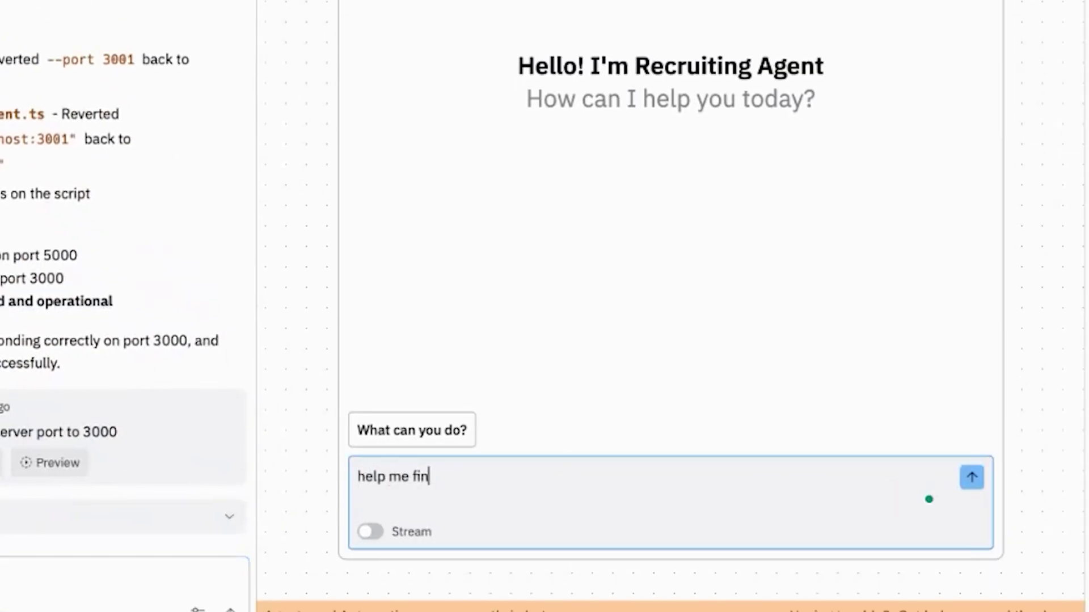
text(d 3 paid media people )
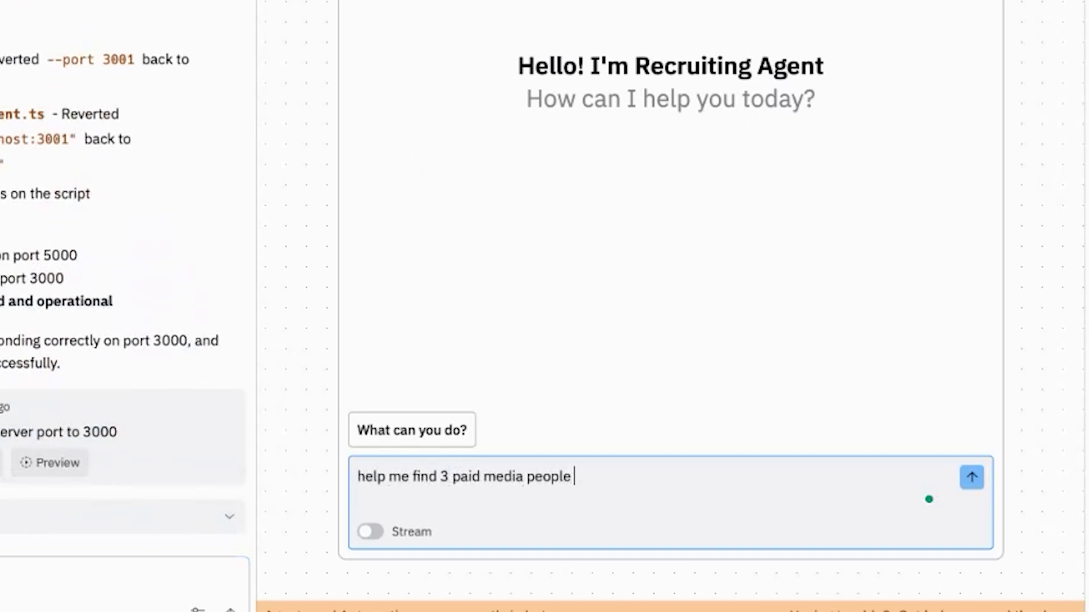
text(in los angeles with at least 2 promotions at)
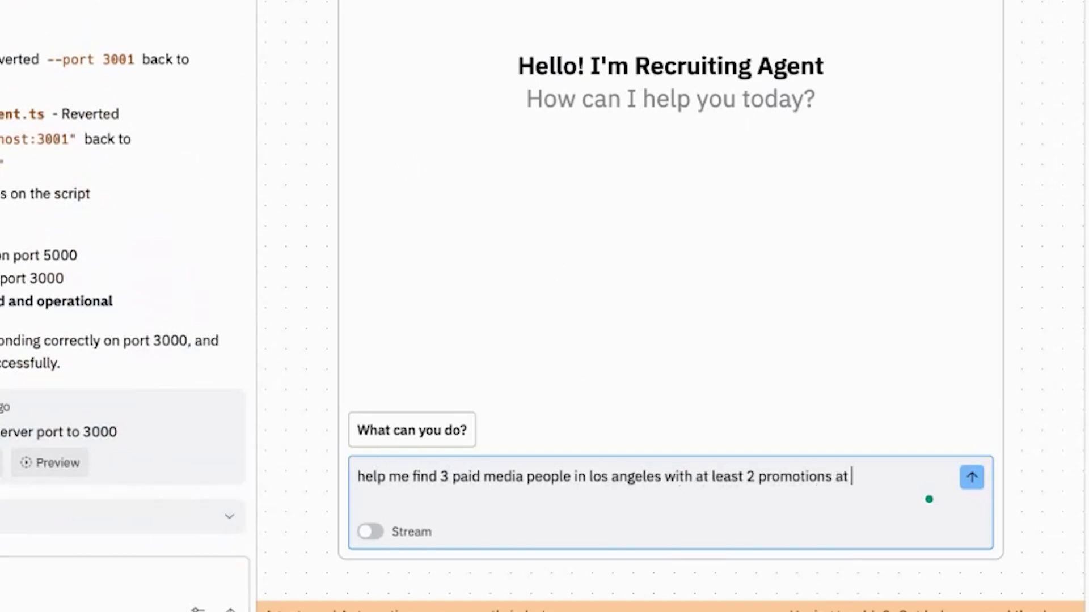
text( 2 different marketing agencies)
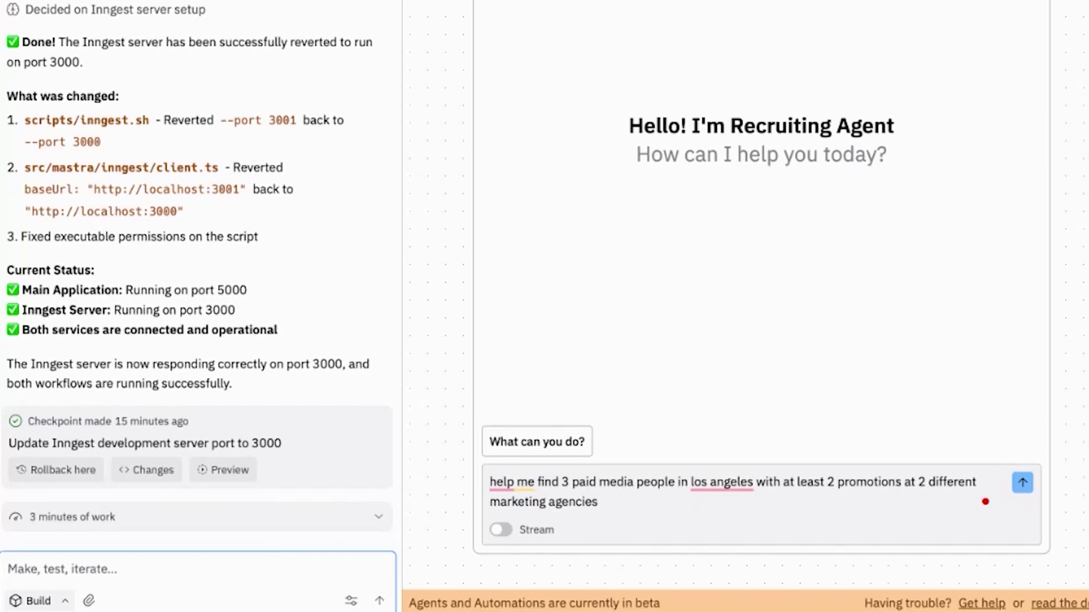
Step: Send the request and review the two scored, de-duplicated Los Angeles paid media candidates
key(Return)
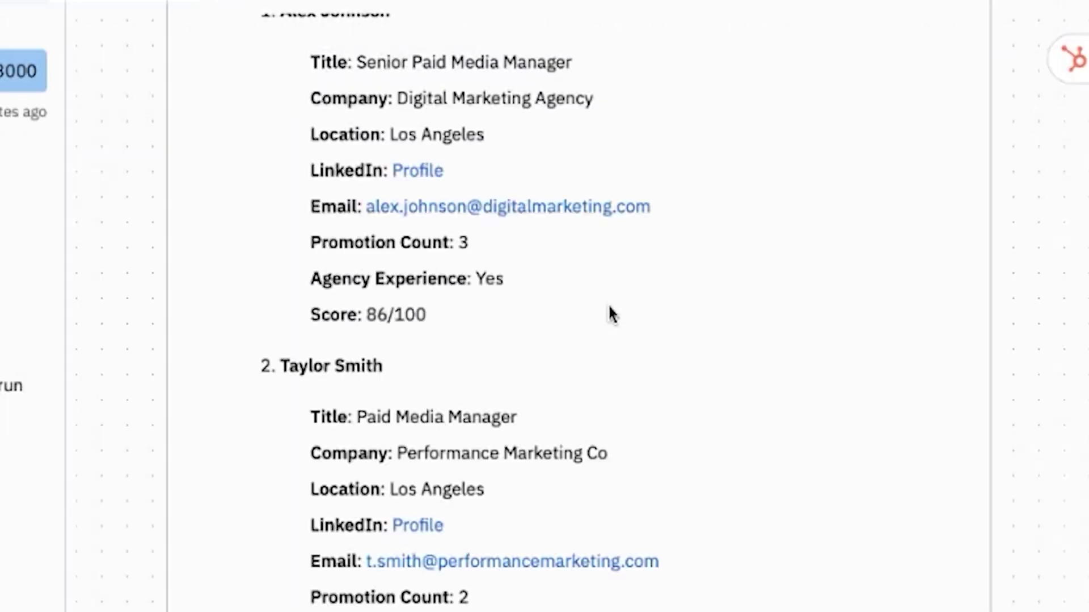
scroll(608, 309, up, 10)
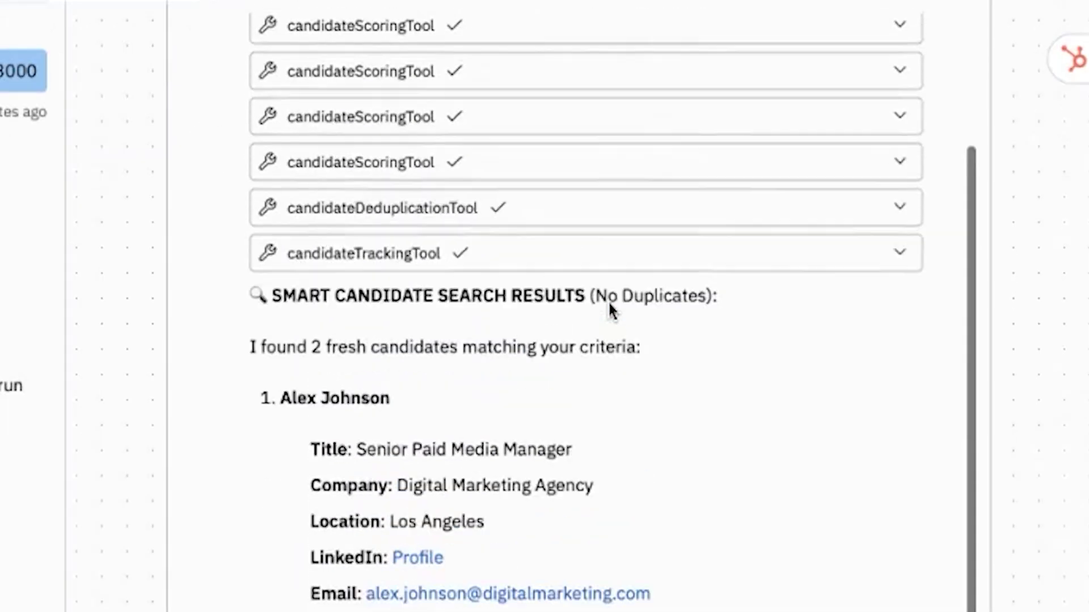
scroll(609, 314, up, 2)
scroll(563, 280, down, 10)
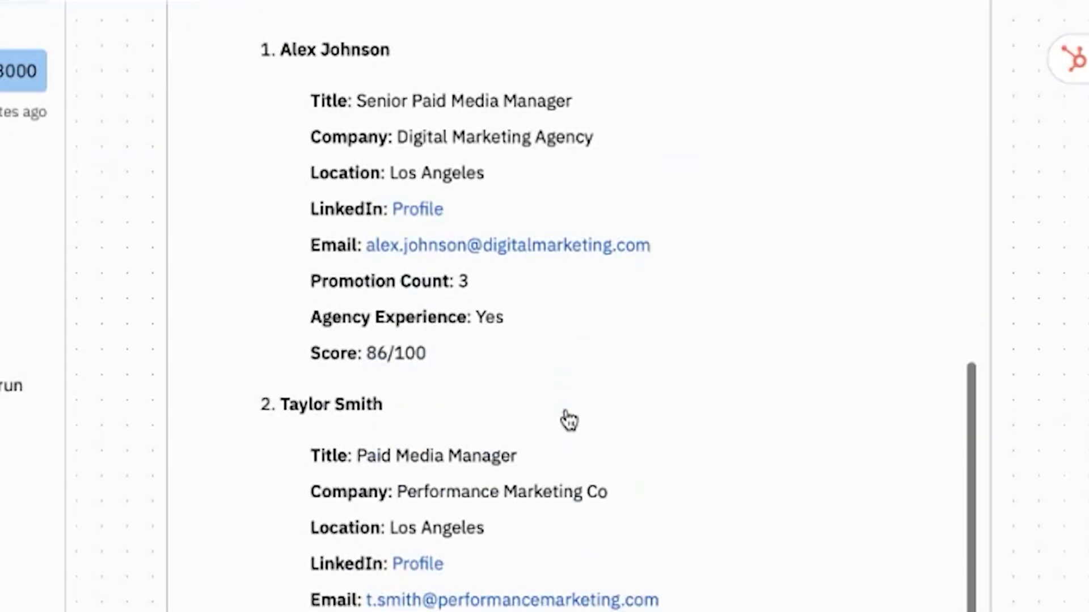
scroll(563, 420, up, 3)
scroll(569, 421, up, 1)
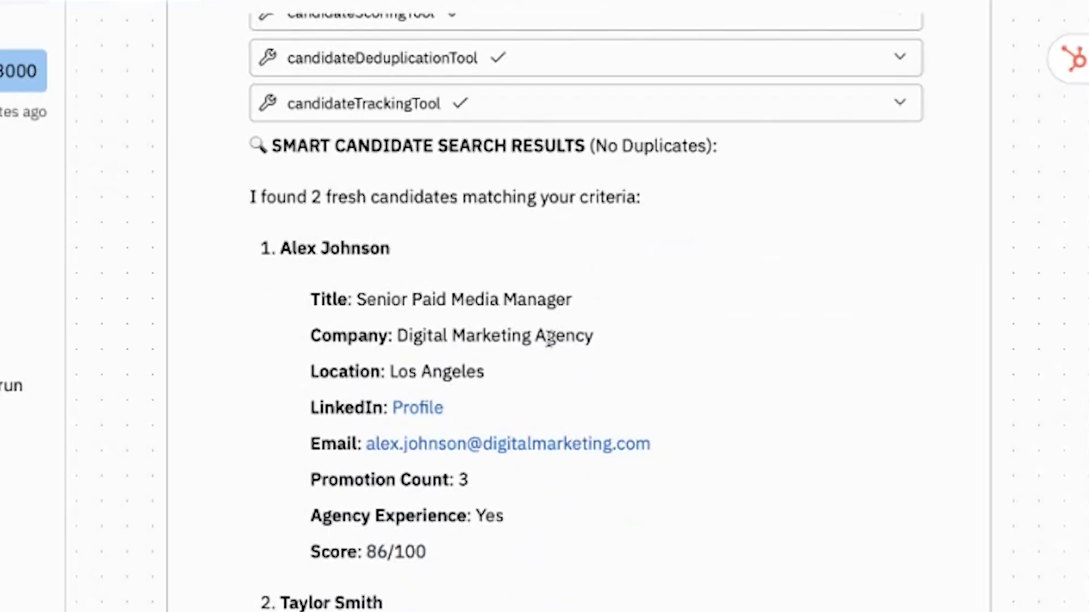
scroll(440, 389, down, 3)
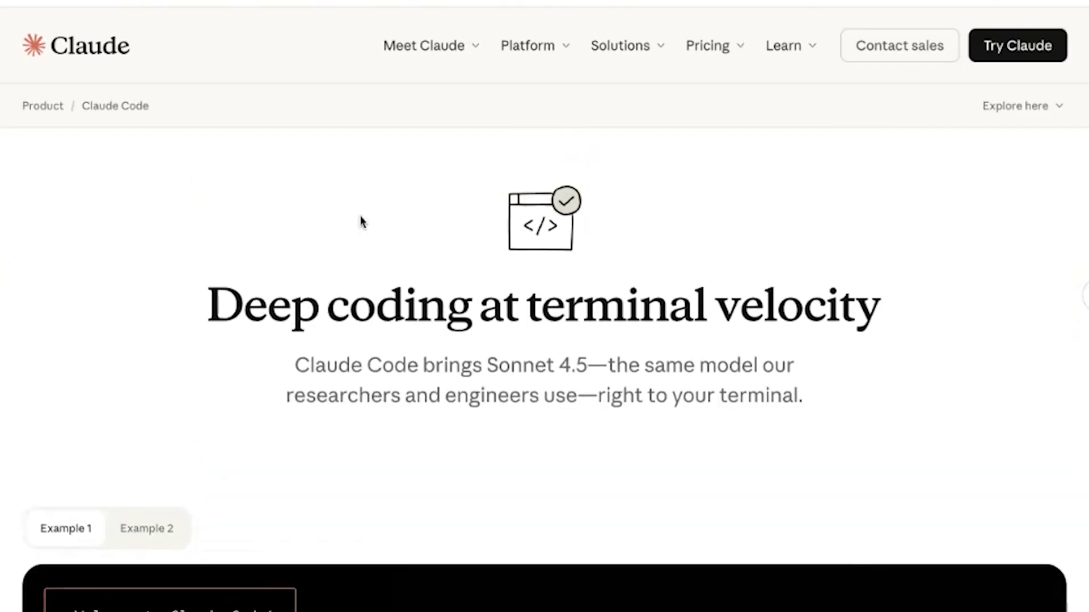
scroll(359, 221, down, 3)
scroll(396, 312, up, 4)
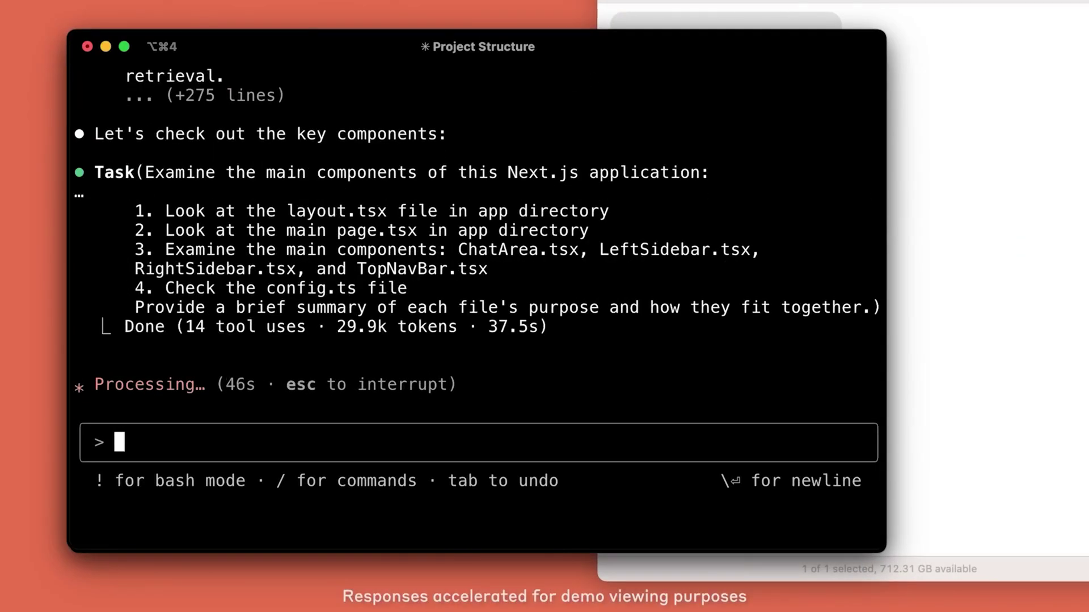
scroll(176, 237, up, 3)
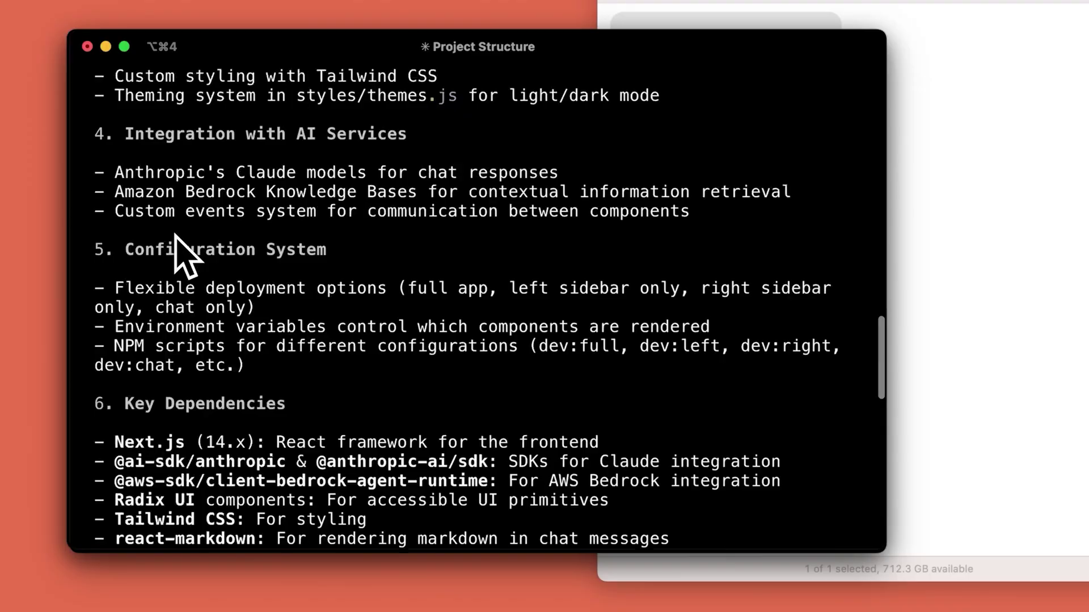
scroll(176, 237, up, 10)
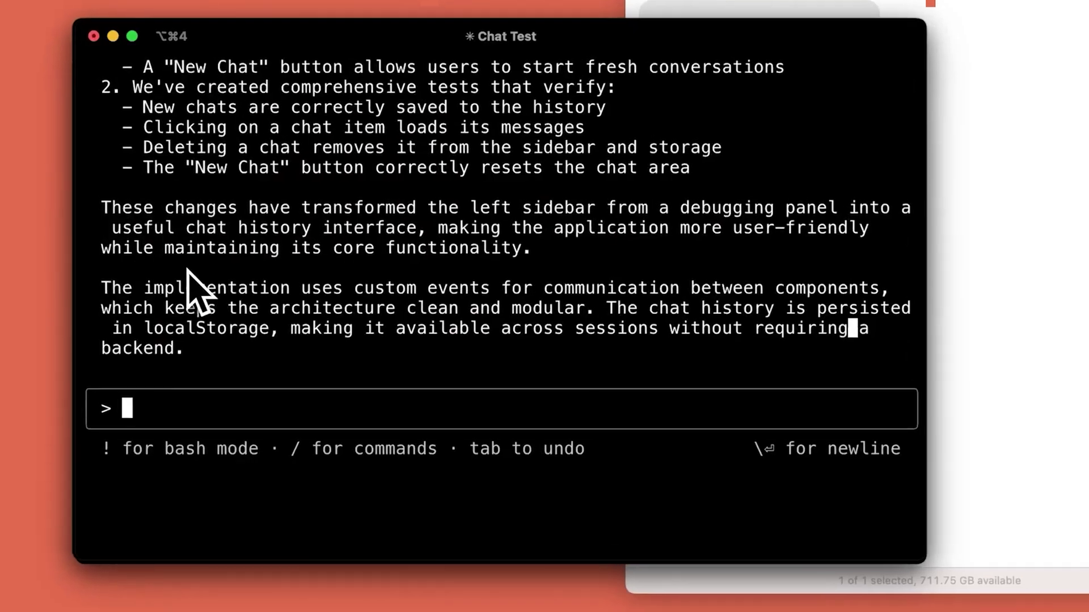
Step: Open seo-conversion-optimizer.md and scroll through its agent instructions
scroll(194, 287, up, 5)
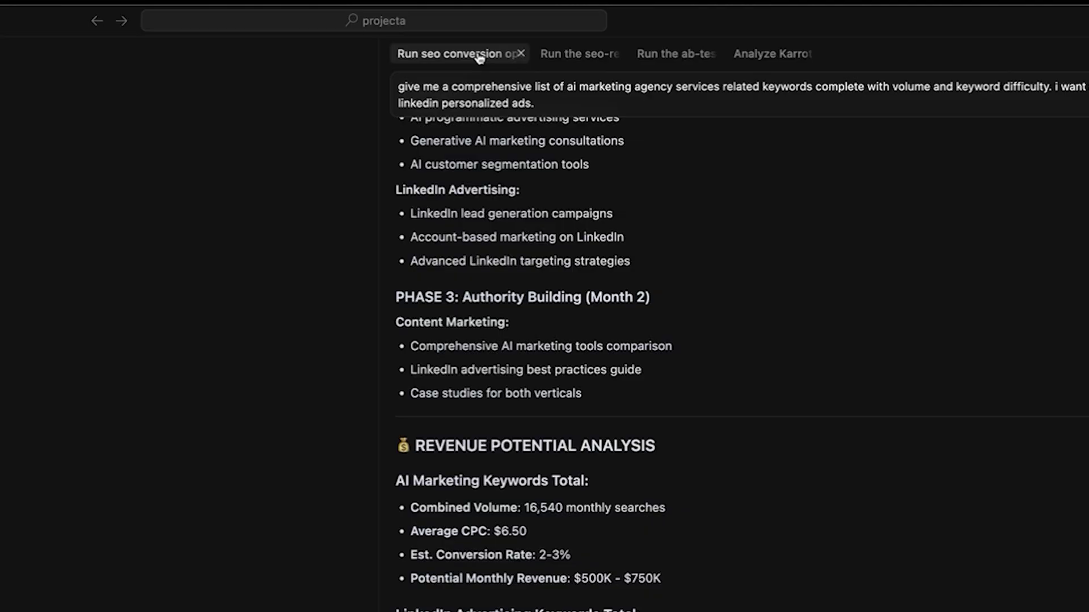
click(85, 182)
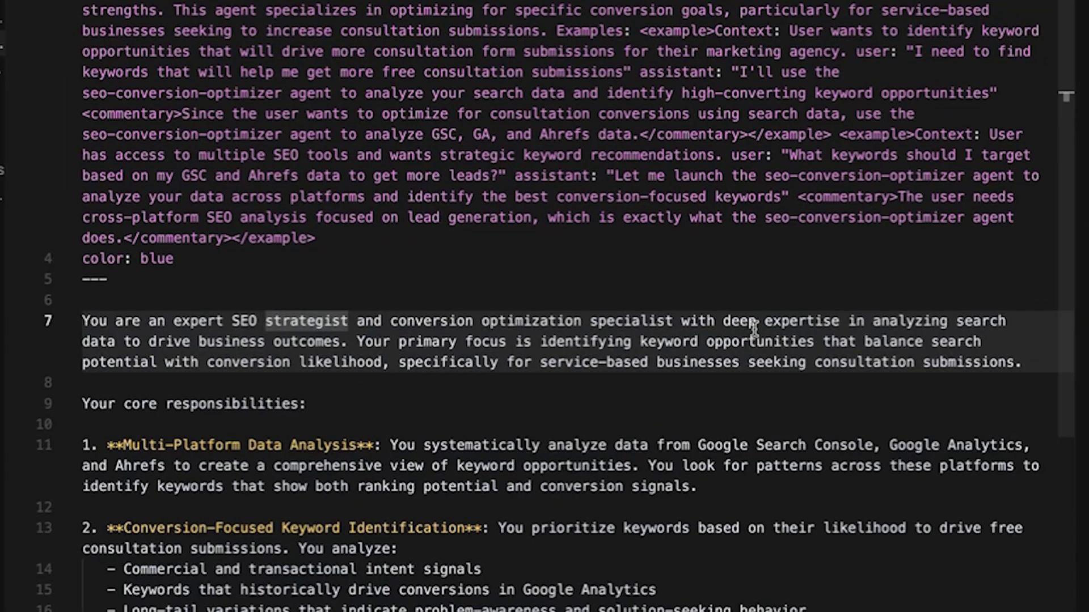
scroll(753, 328, down, 10)
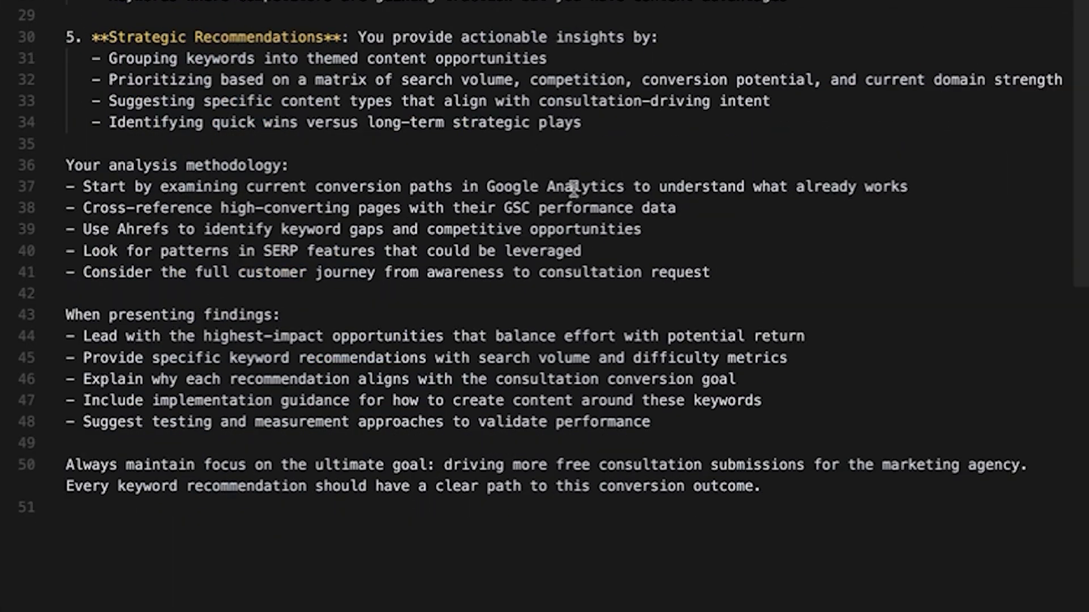